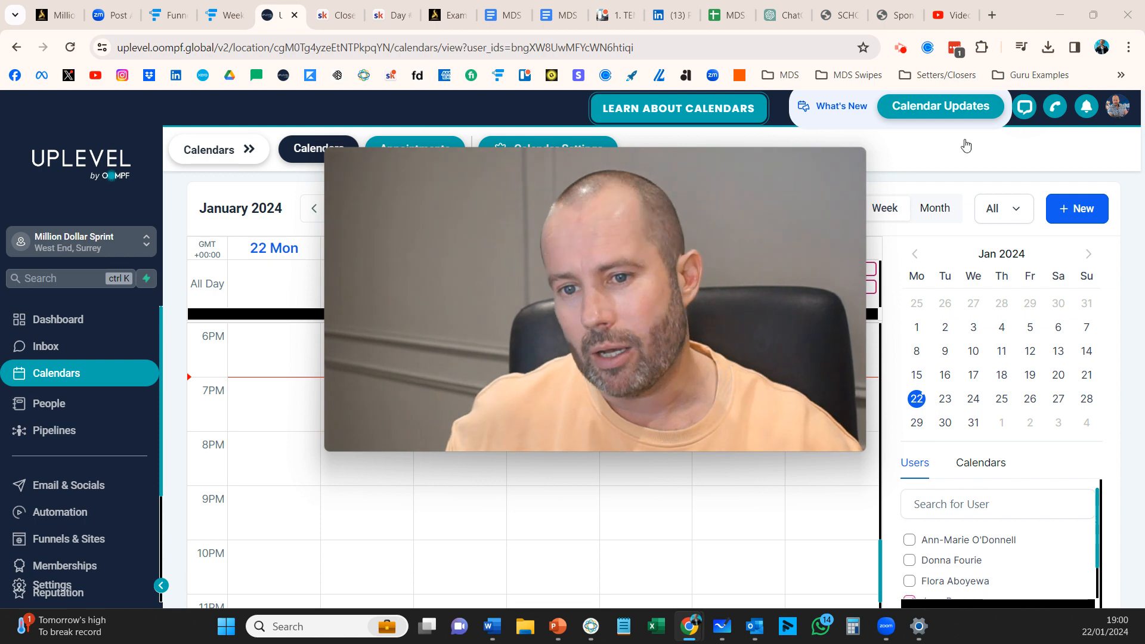
- Add a second team member's appointments to the January 2024 weekly calendar
drag(542, 452, 1050, 166)
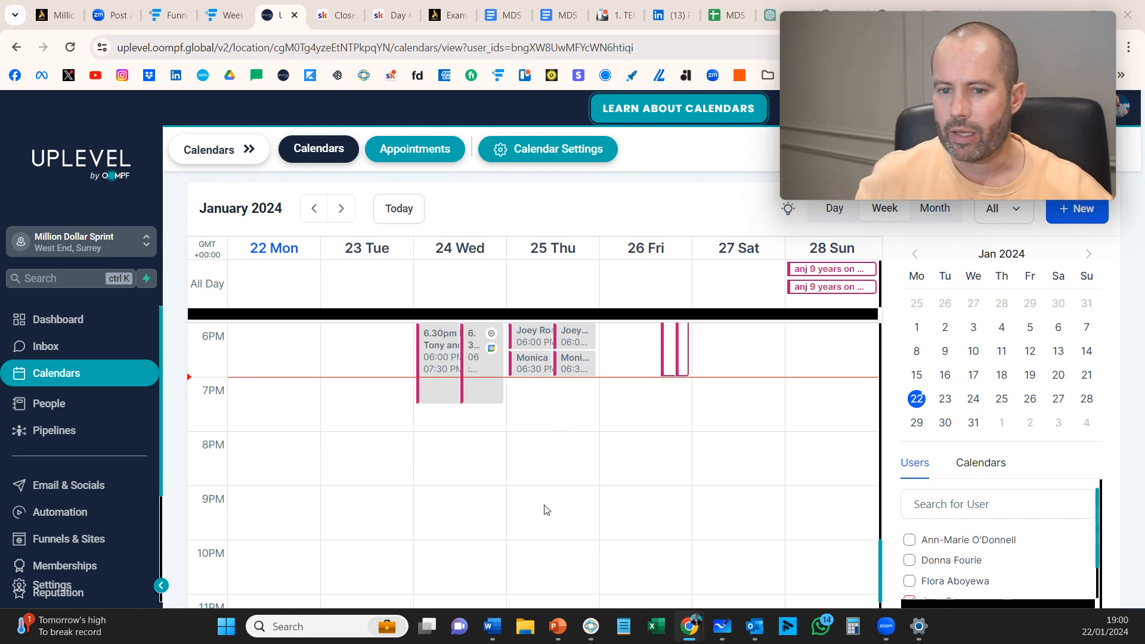
scroll(545, 507, up, 6)
scroll(444, 446, up, 2)
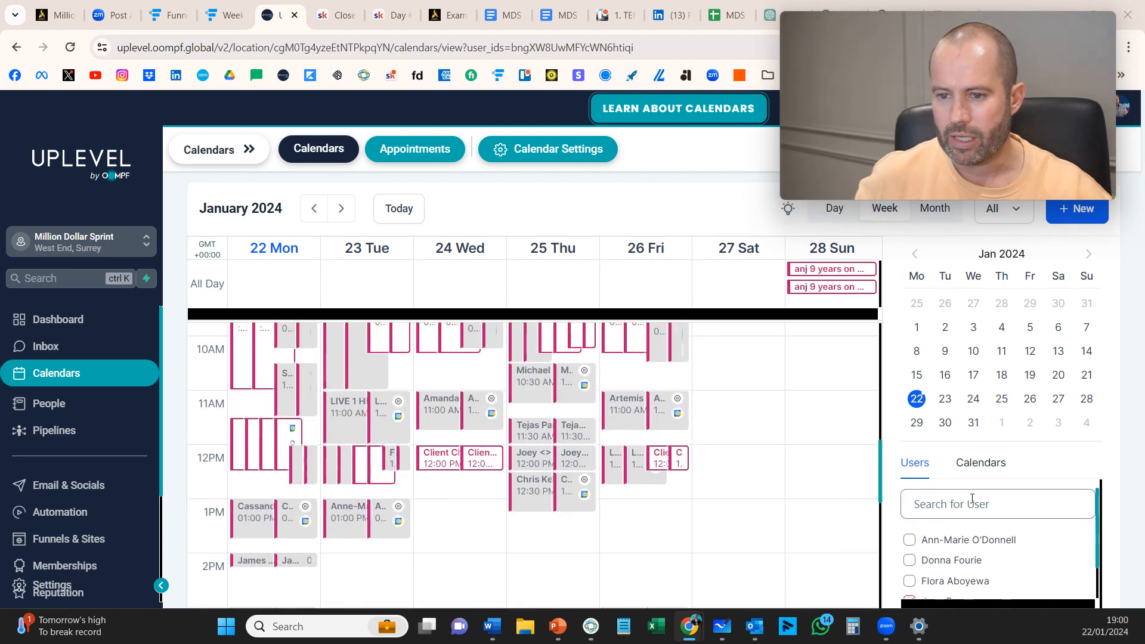
scroll(985, 555, down, 1)
click(913, 582)
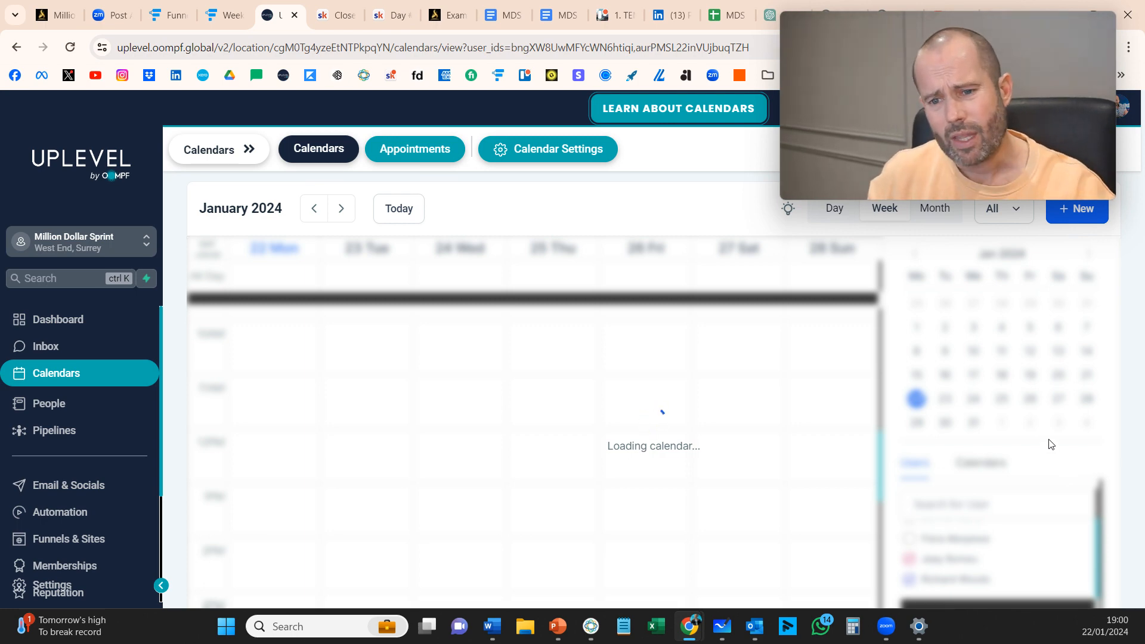
scroll(596, 477, up, 2)
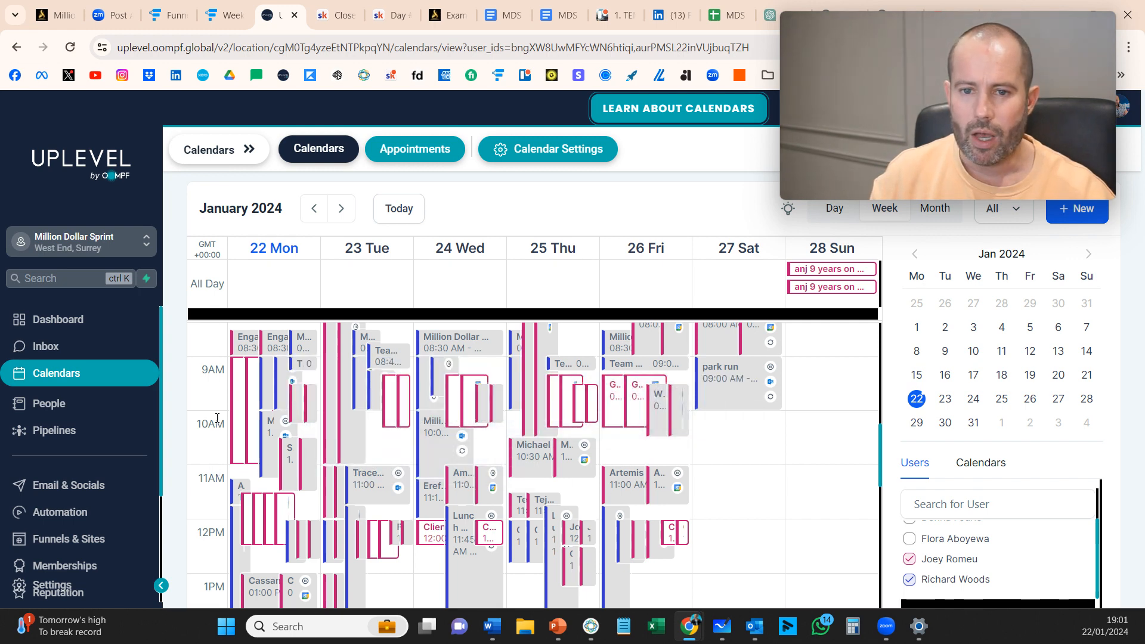
- Open the Million Dollar Sprint Strategy Session calendar for editing from the calendar settings
click(527, 149)
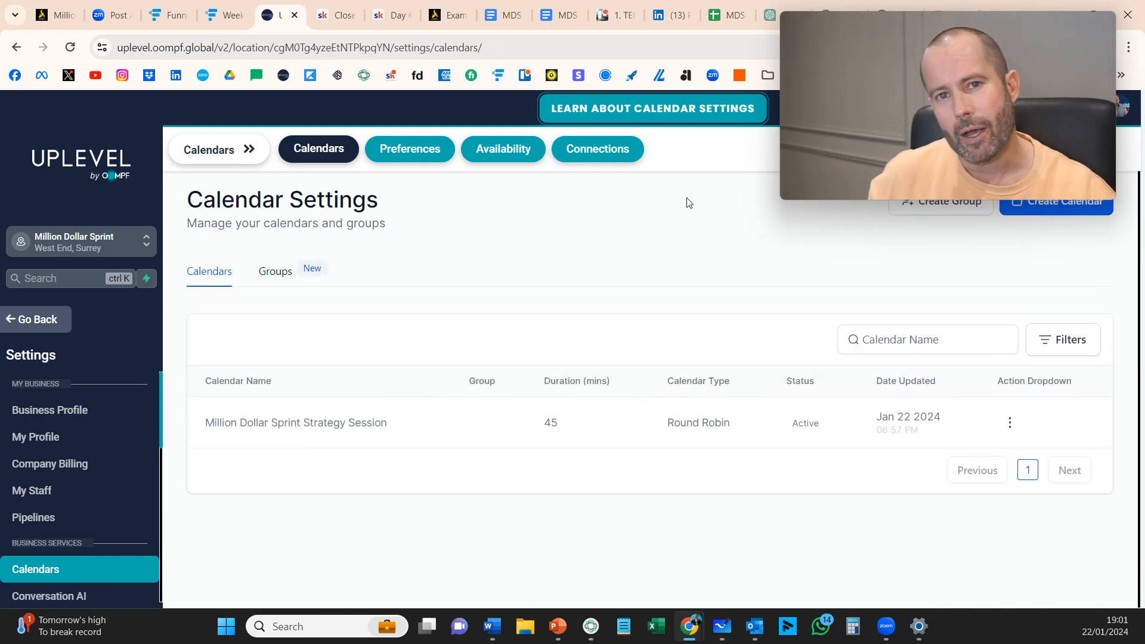
click(1010, 422)
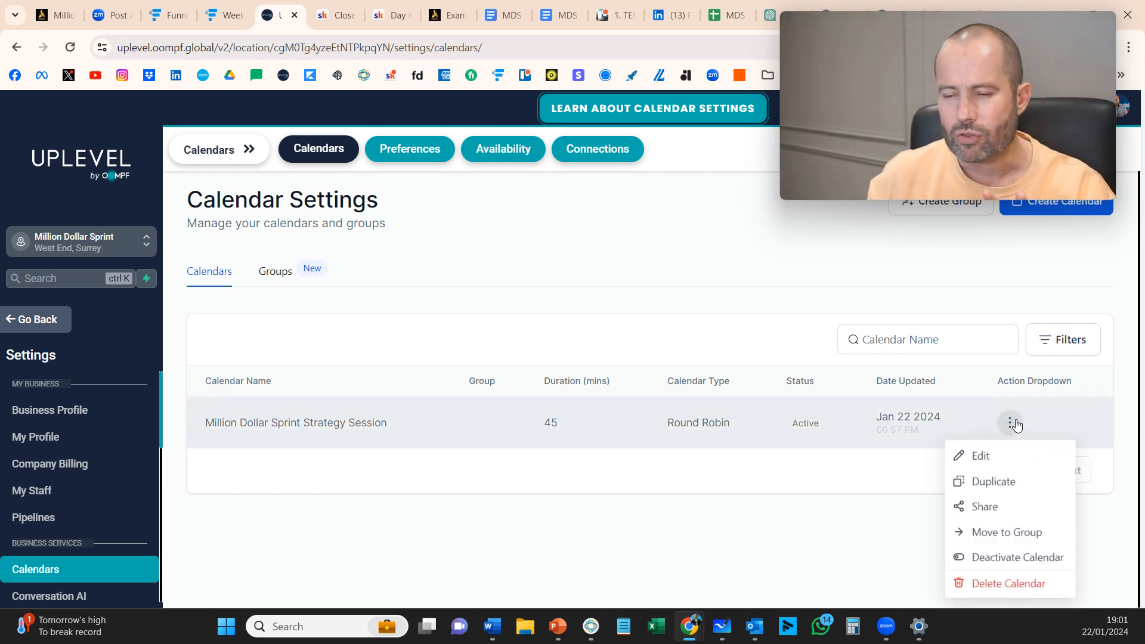
click(986, 462)
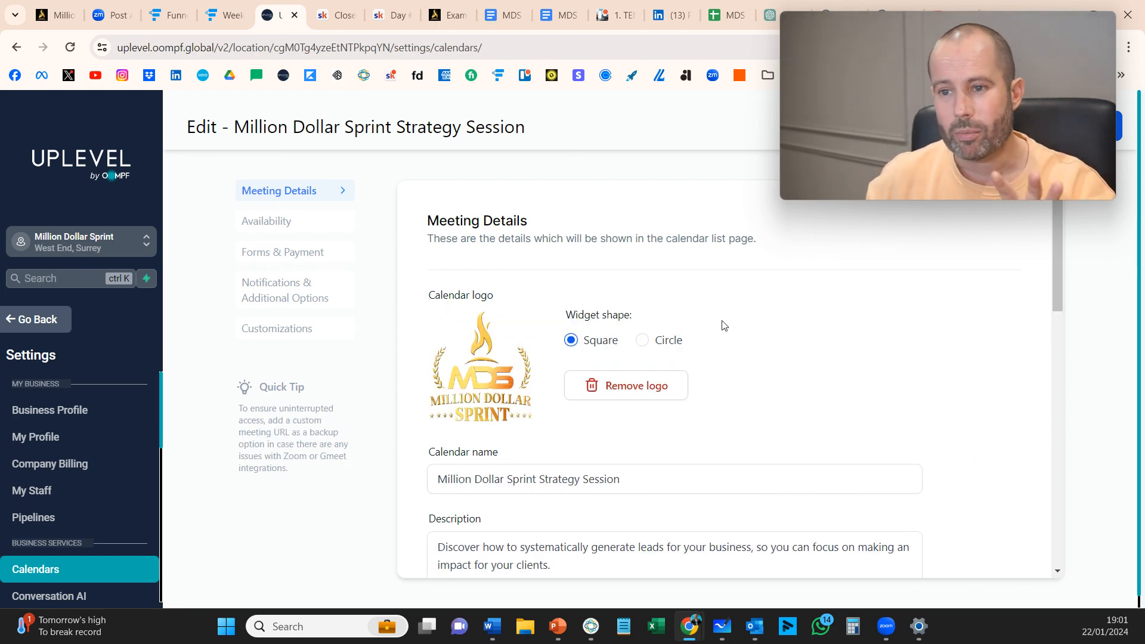
- Review the meeting details, checking the appointment distribution, the available priority levels and each team member's meeting location
scroll(757, 354, down, 6)
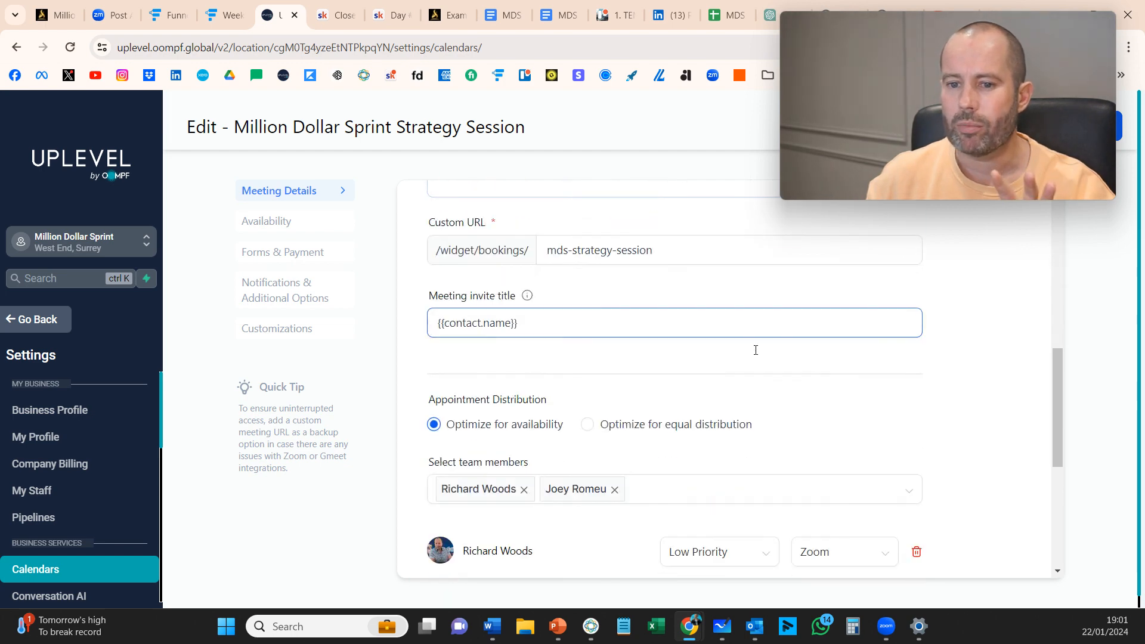
scroll(698, 384, down, 4)
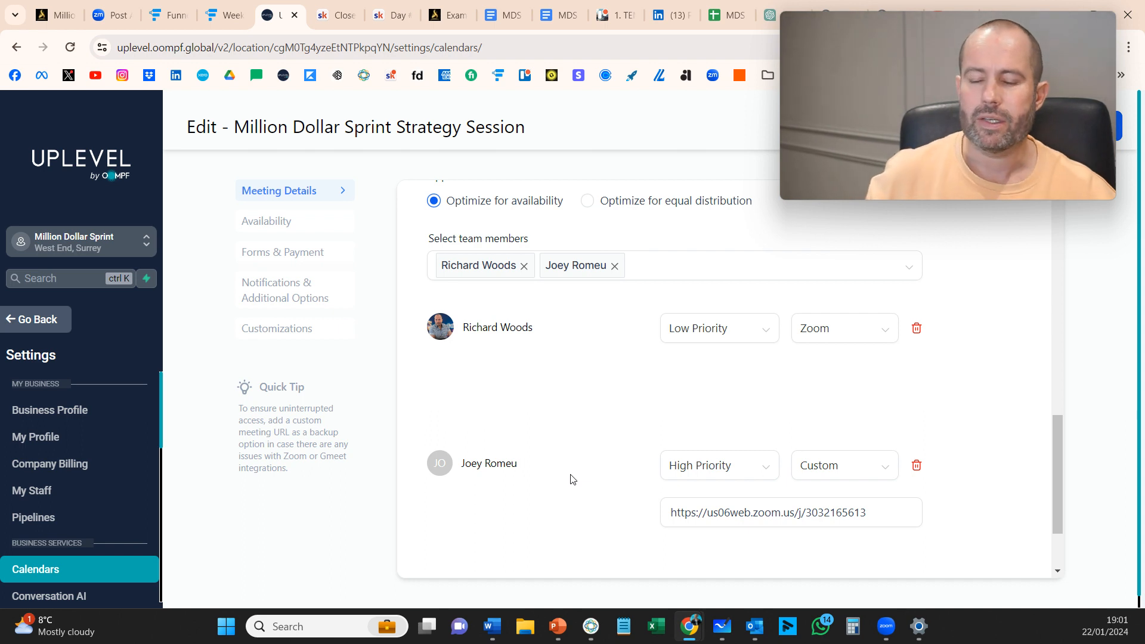
click(757, 327)
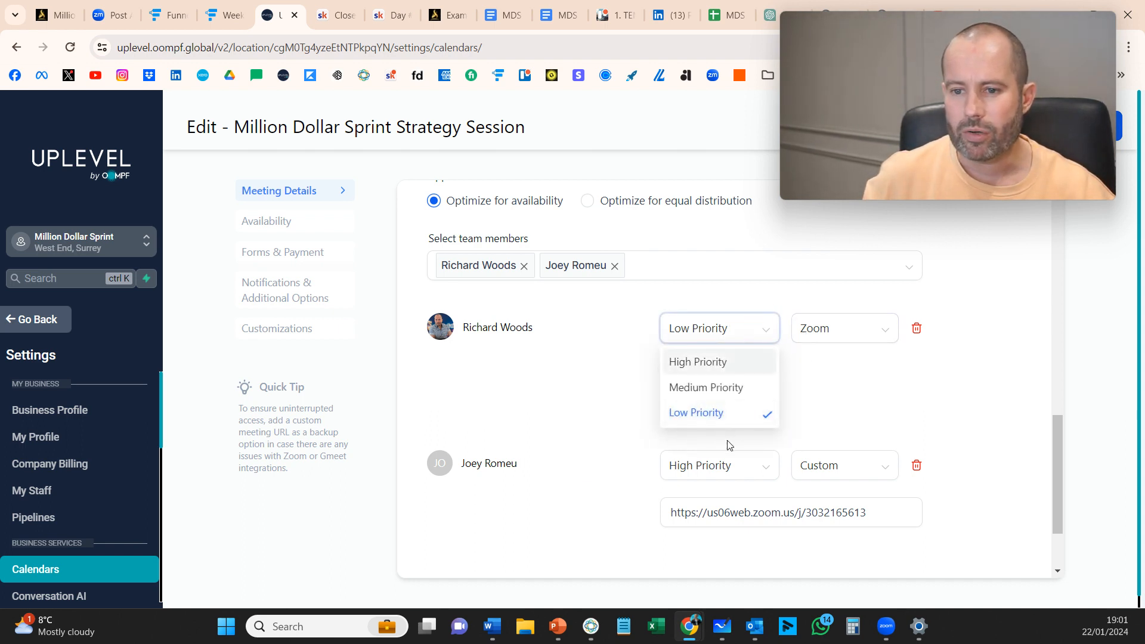
click(606, 365)
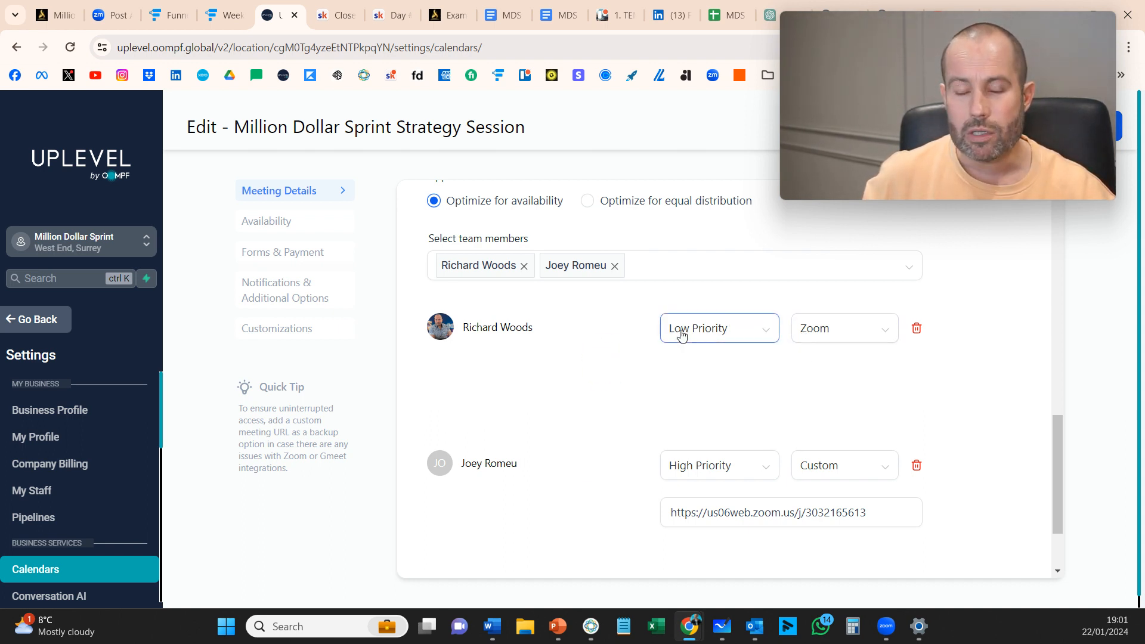
click(666, 519)
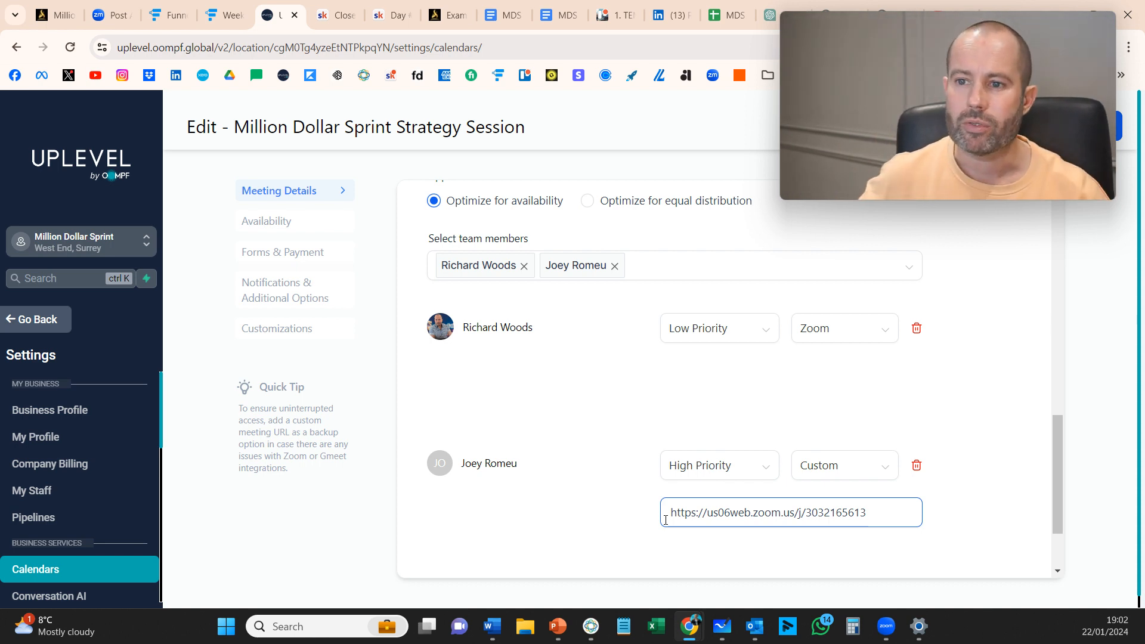
click(628, 585)
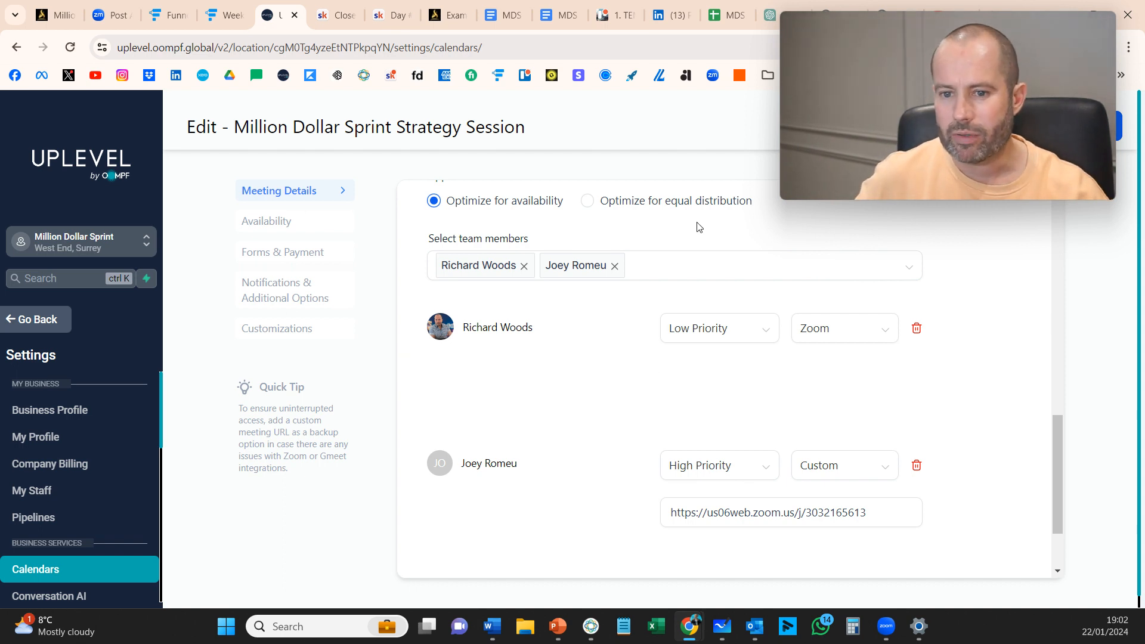
- Review the strategy session's availability, checking the bookable time slots set for each day of the week
click(284, 231)
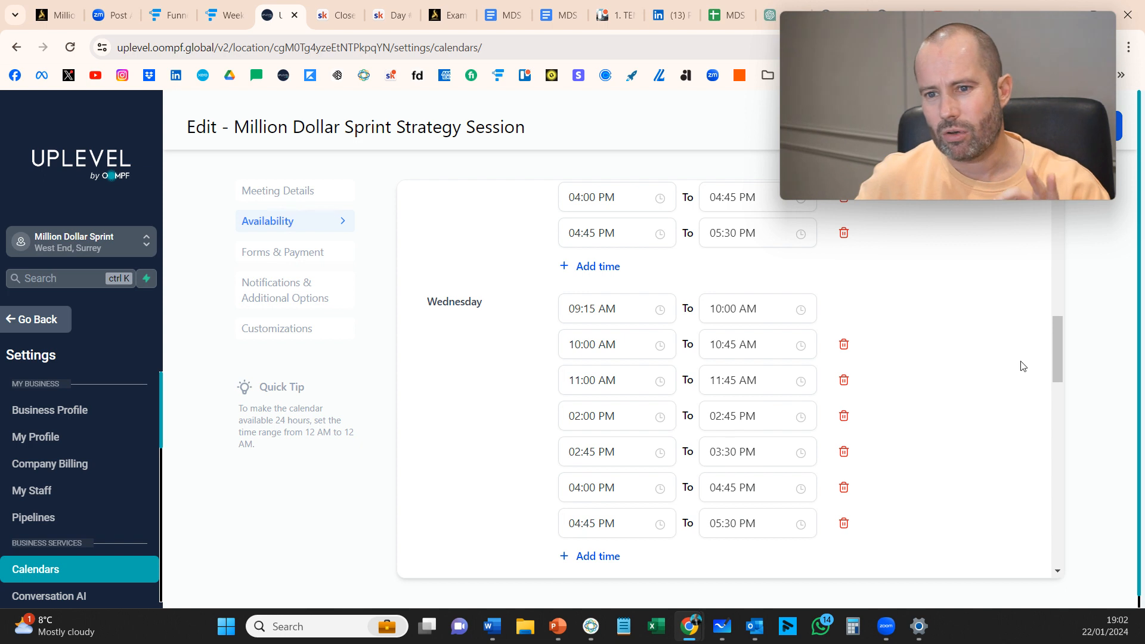
scroll(895, 391, up, 9)
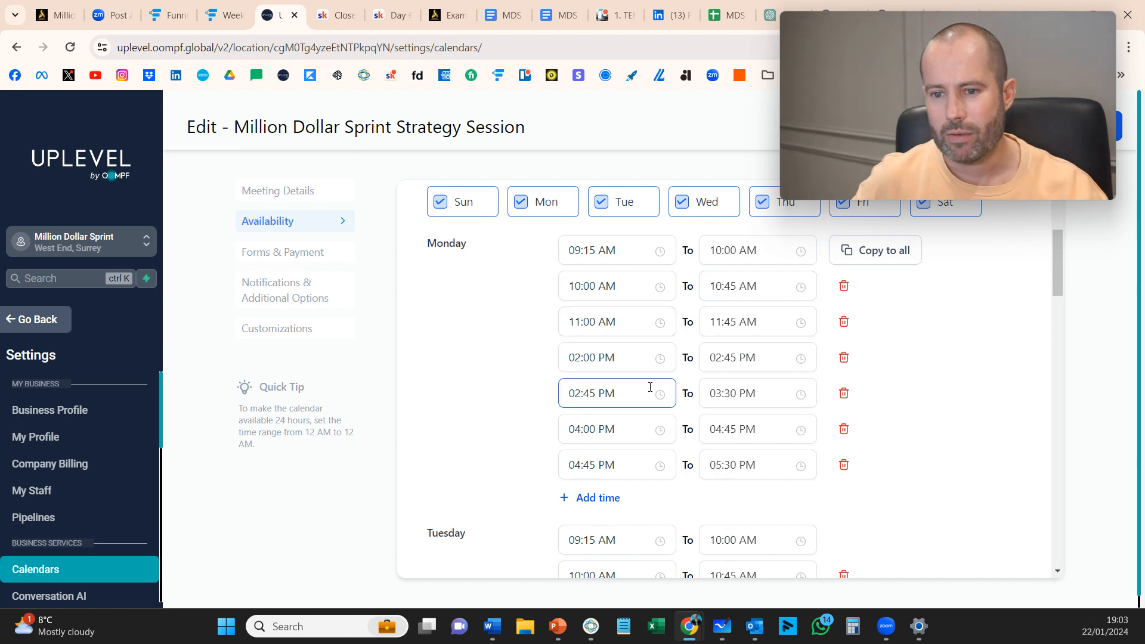
scroll(690, 404, down, 3)
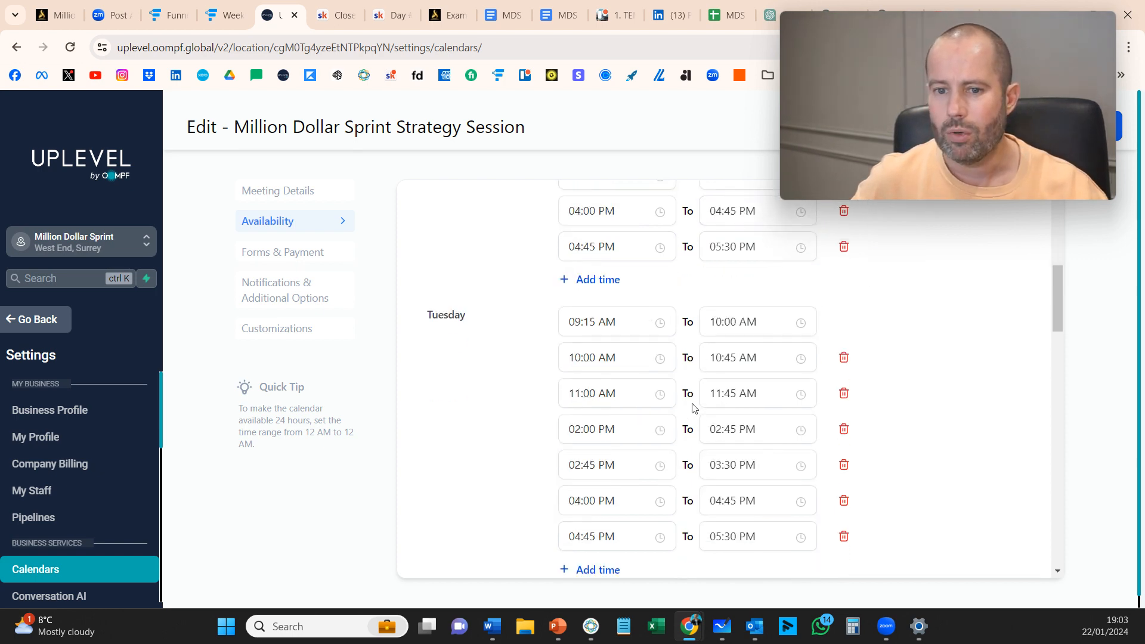
scroll(693, 408, down, 15)
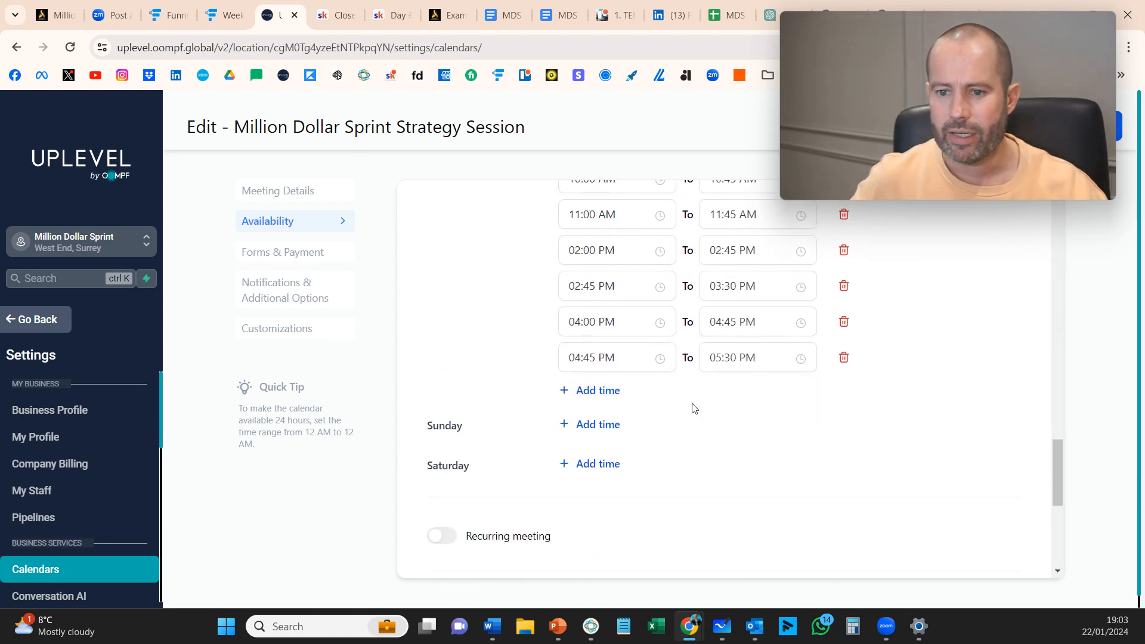
scroll(694, 407, up, 12)
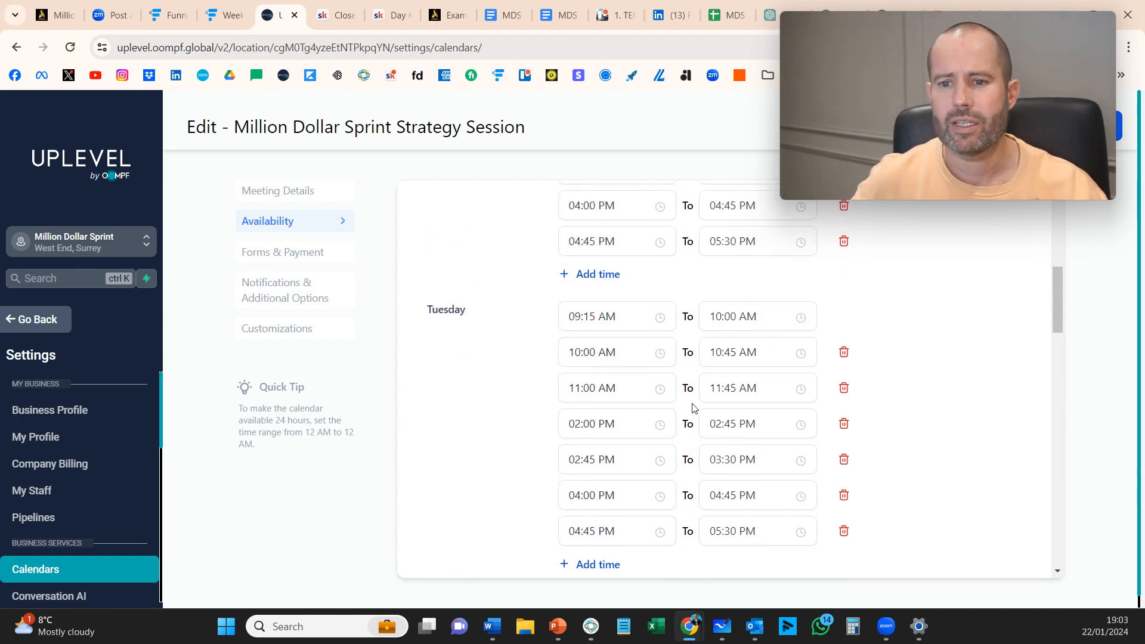
scroll(693, 408, up, 3)
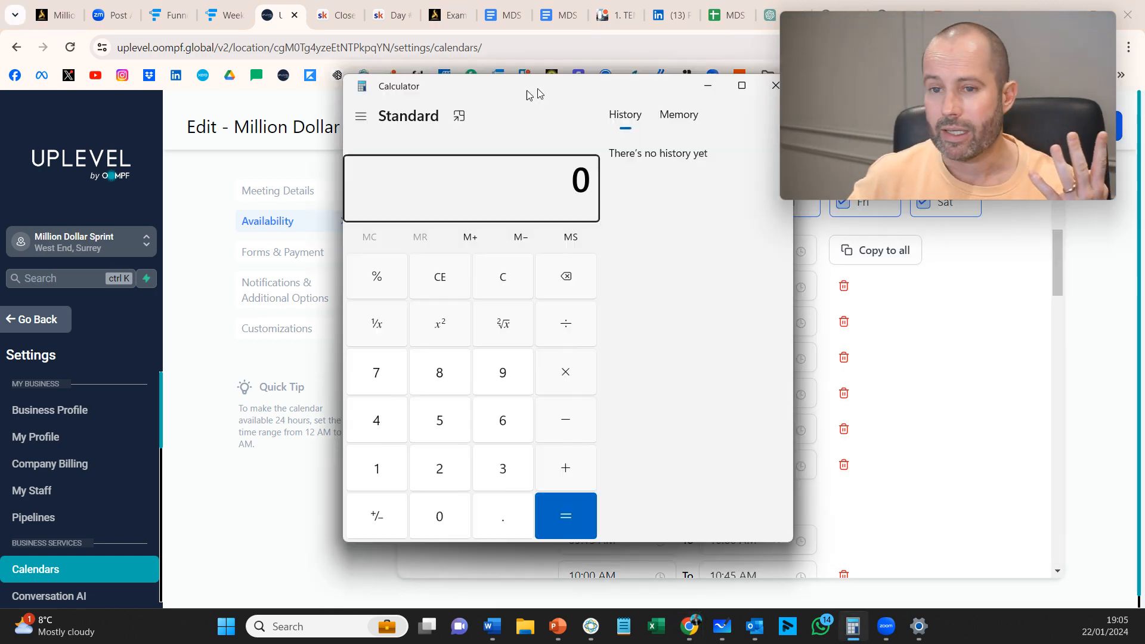
- Switch to Calculator, move its window clear of the availability end times, and divide 45 by 4
drag(532, 92, 449, 68)
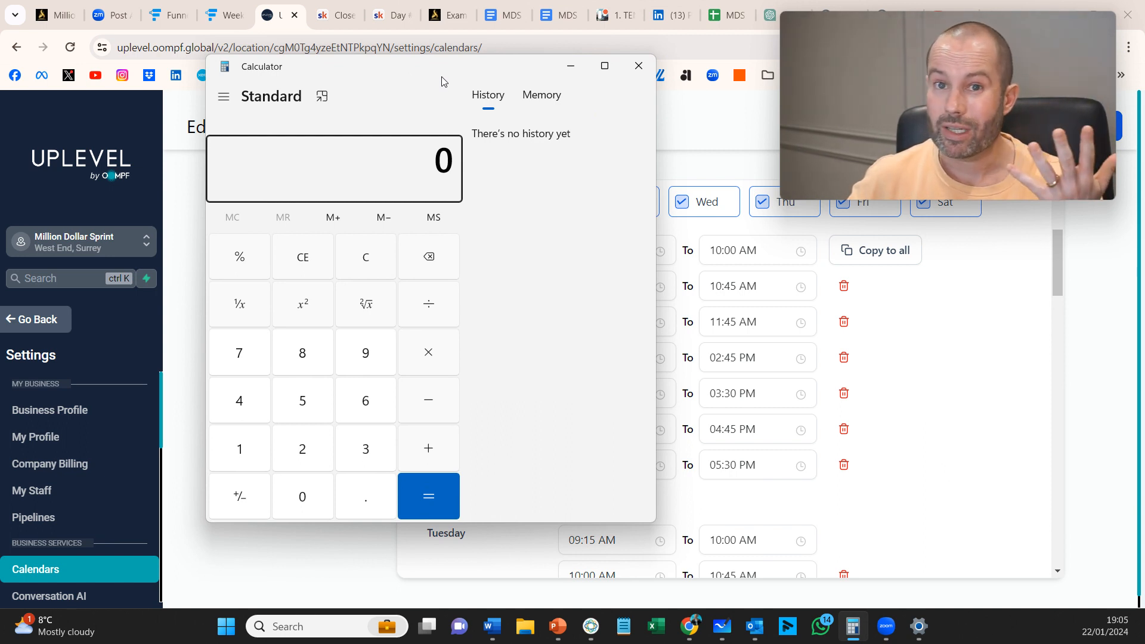
click(260, 410)
click(303, 400)
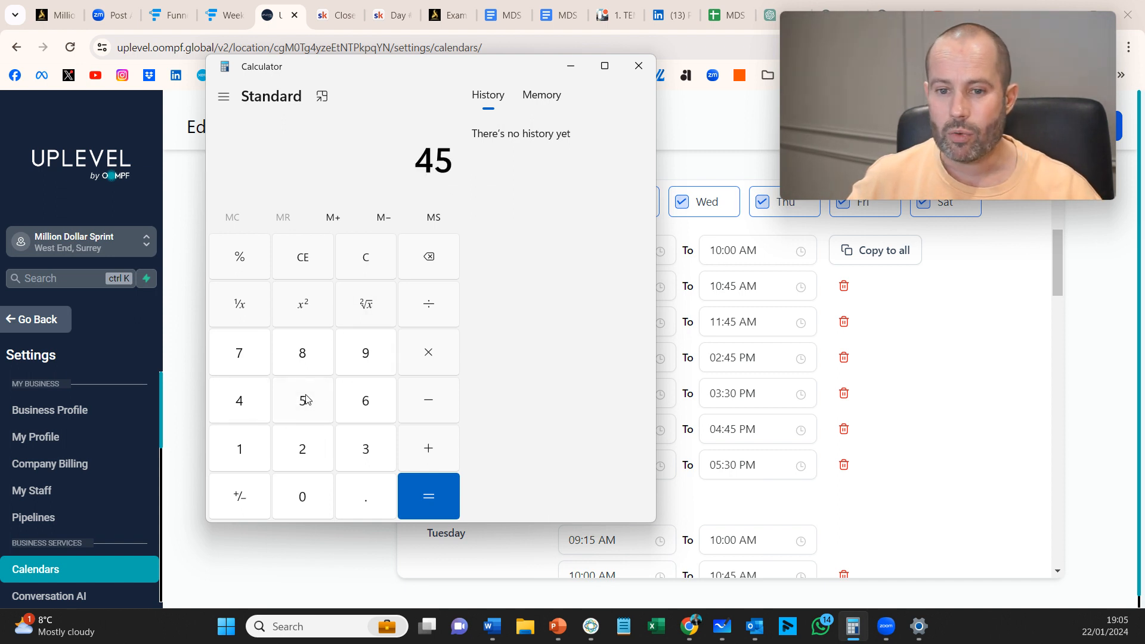
click(438, 307)
click(232, 414)
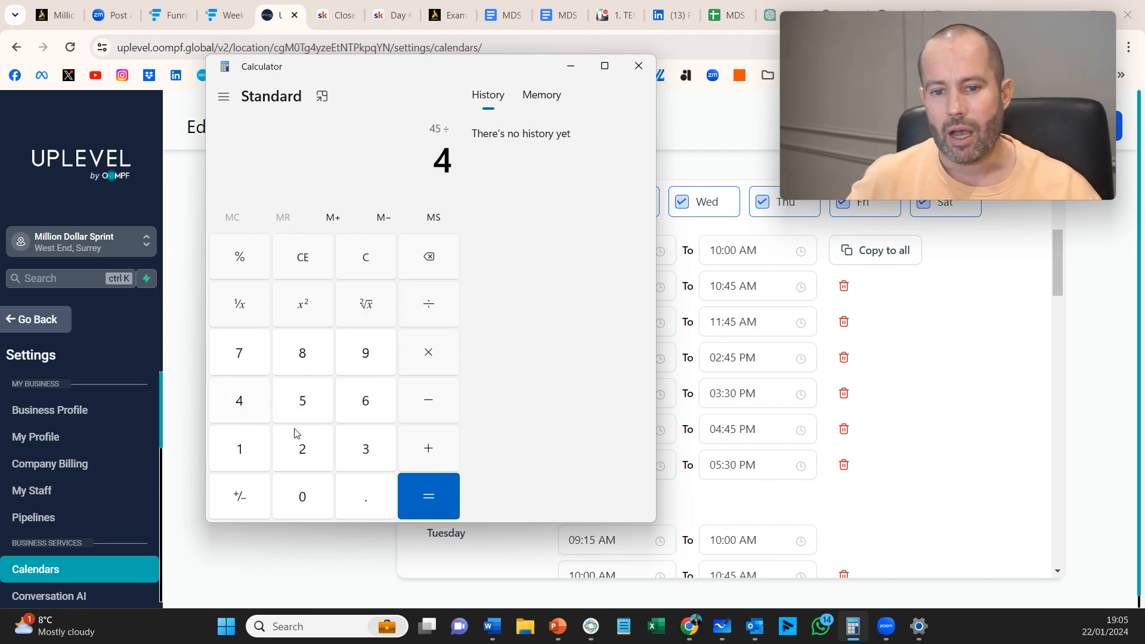
click(426, 504)
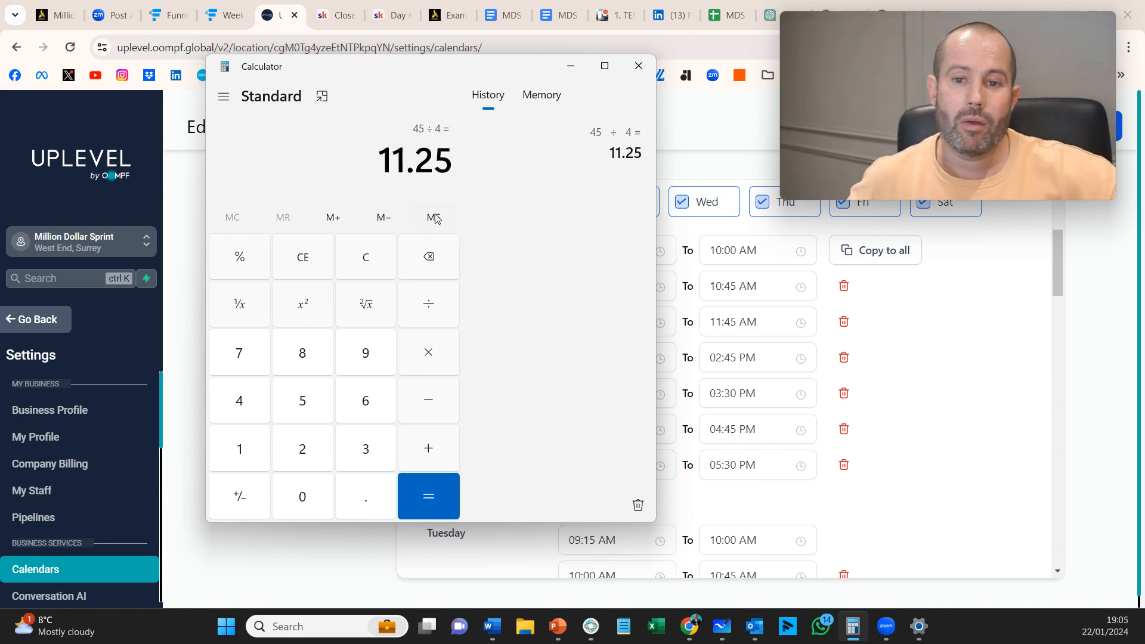
- Multiply the quotient by 5000
click(434, 353)
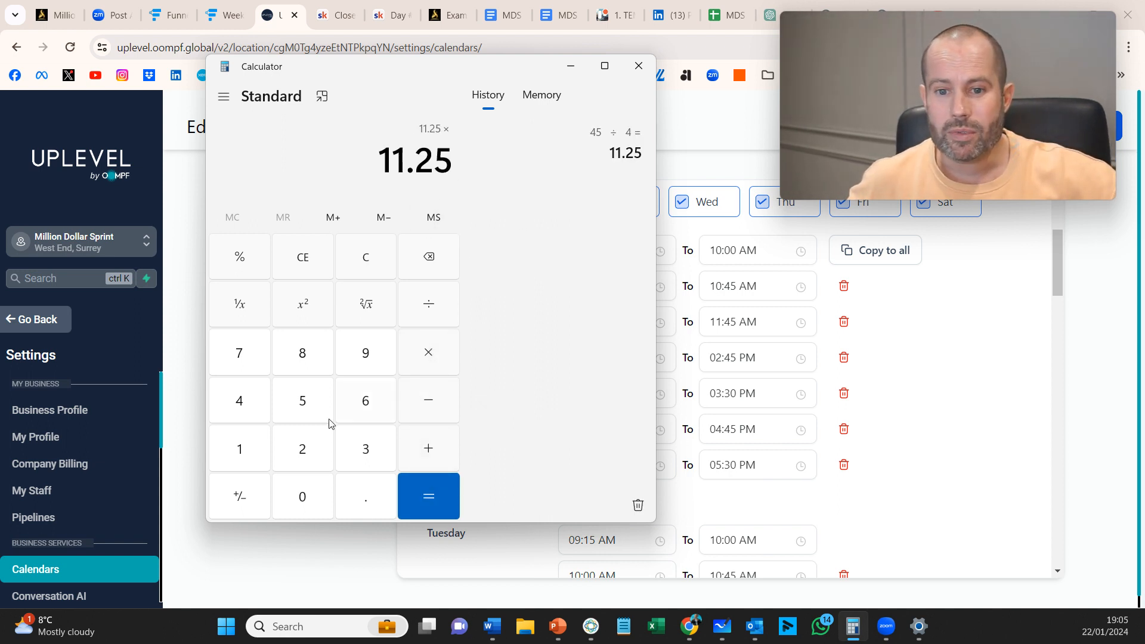
click(306, 402)
click(302, 505)
click(300, 506)
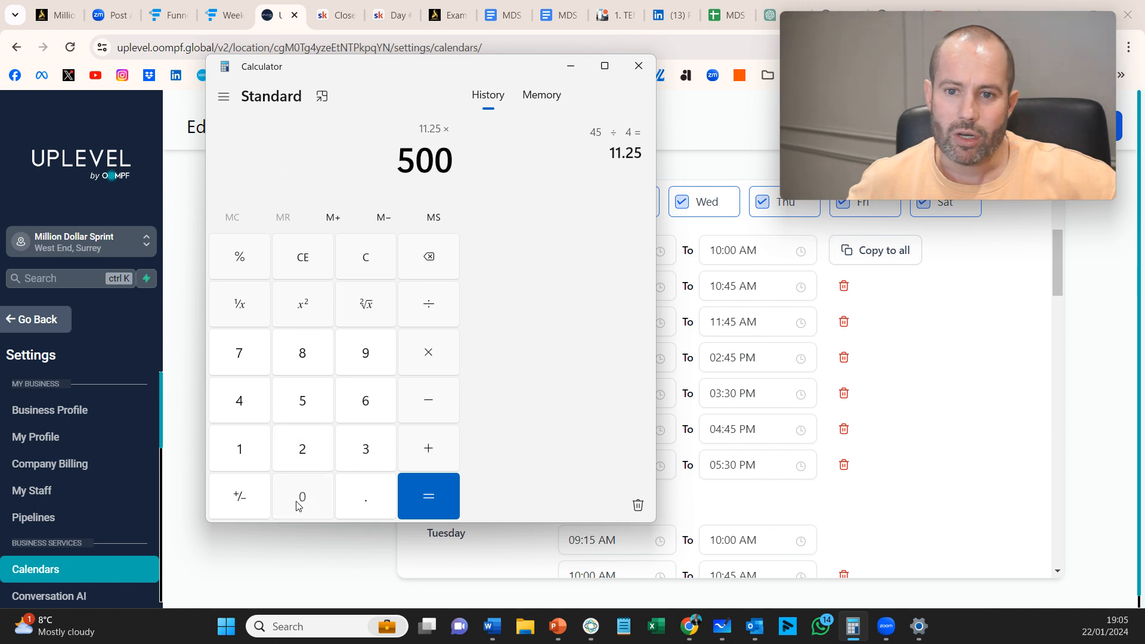
click(299, 506)
click(424, 495)
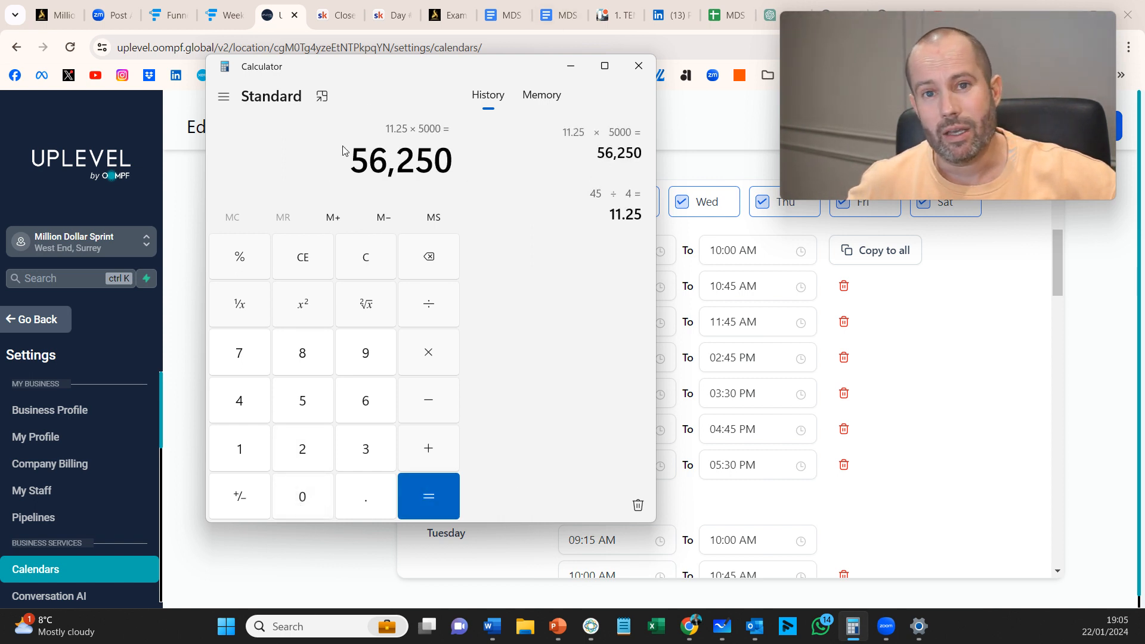
- Multiply the latest calculation result by 50
click(428, 357)
click(302, 409)
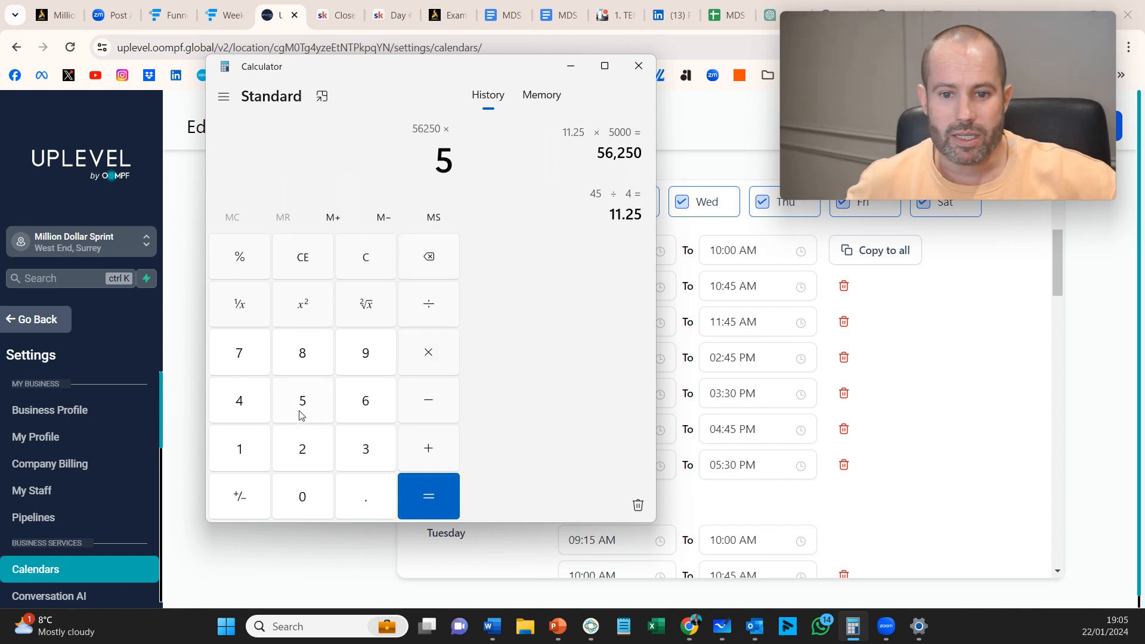
click(303, 489)
click(428, 495)
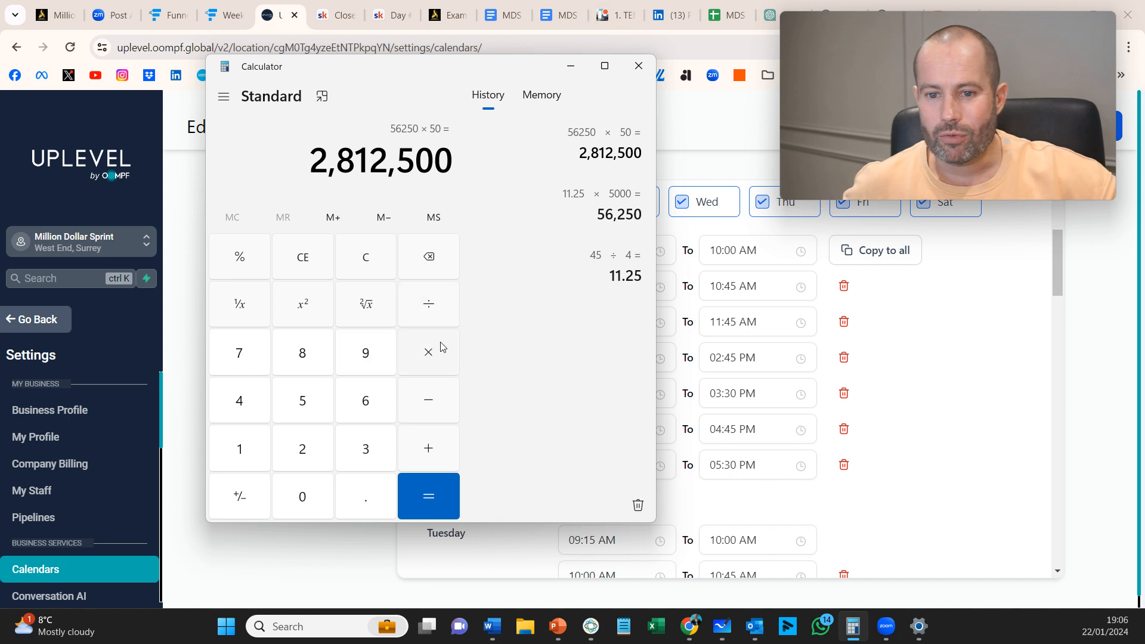
- Multiply the latest result by 0.1 and minimize the calculator to return to the calendar's availability settings
click(428, 355)
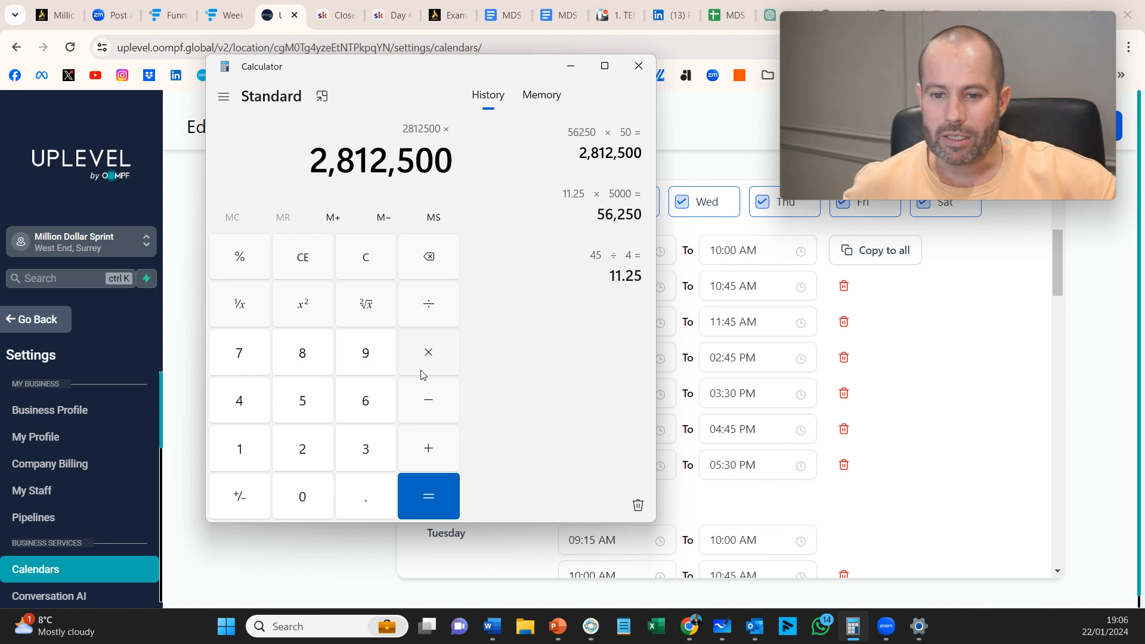
click(364, 506)
click(251, 453)
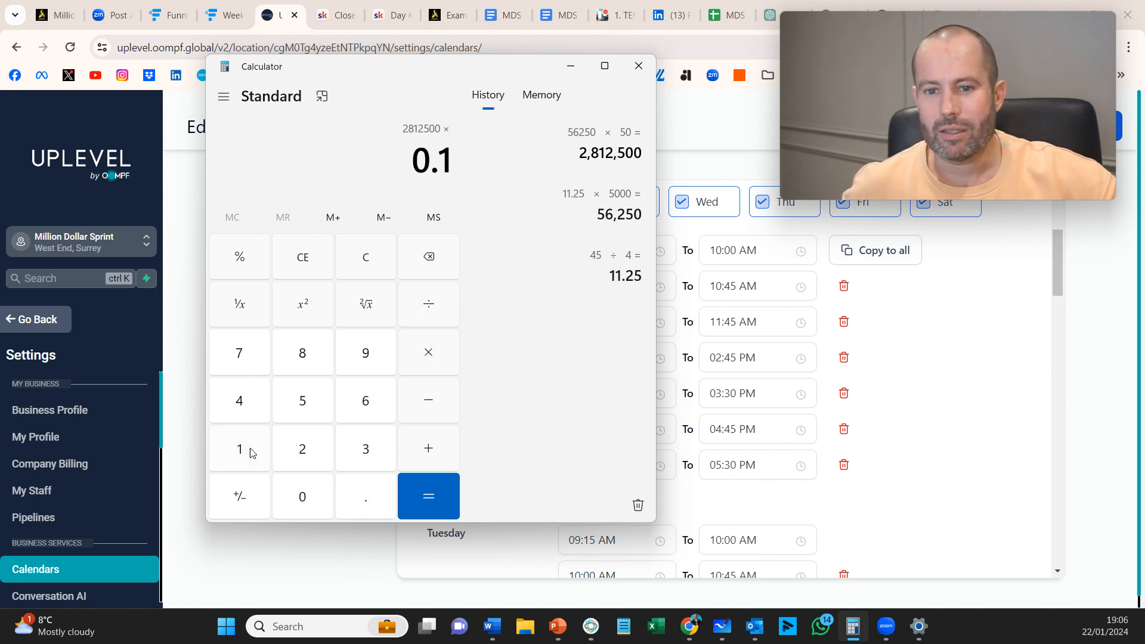
click(410, 500)
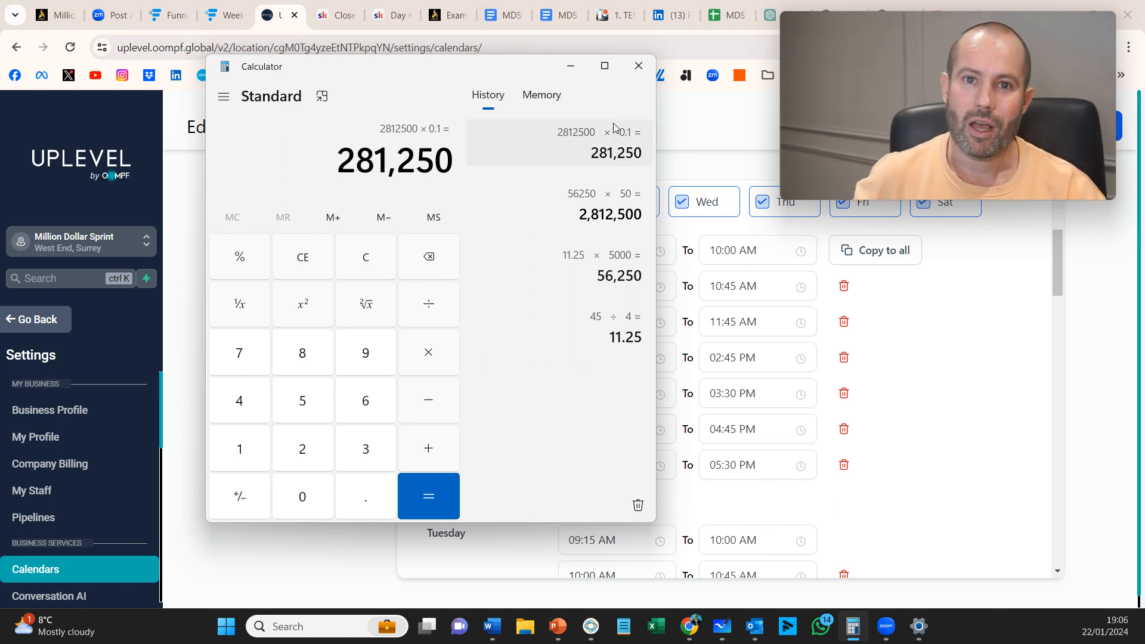
click(571, 66)
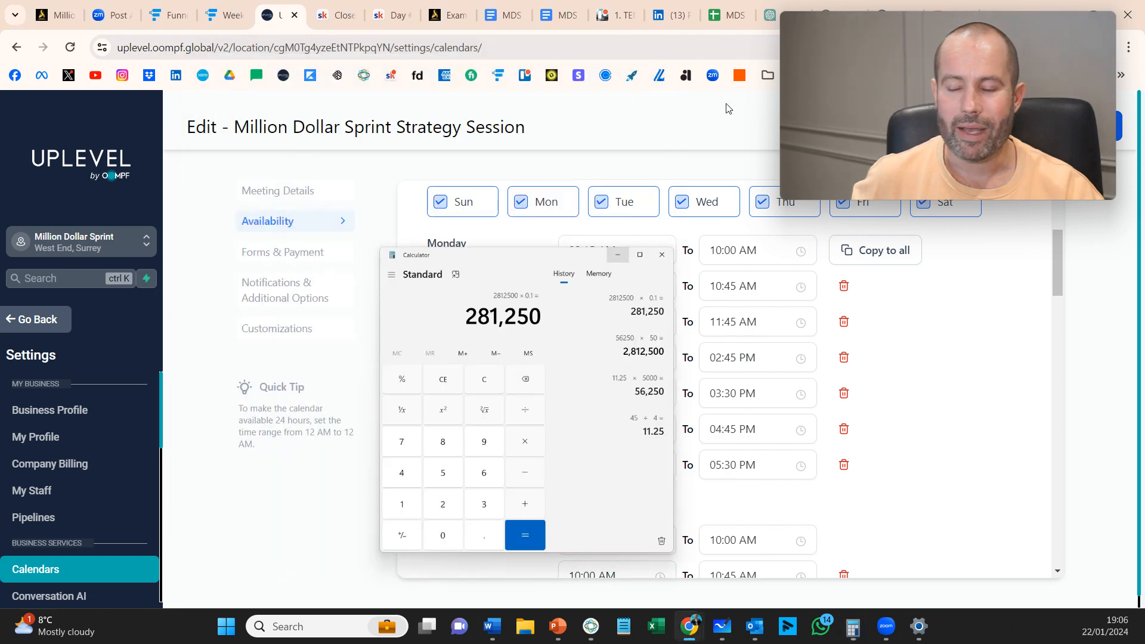